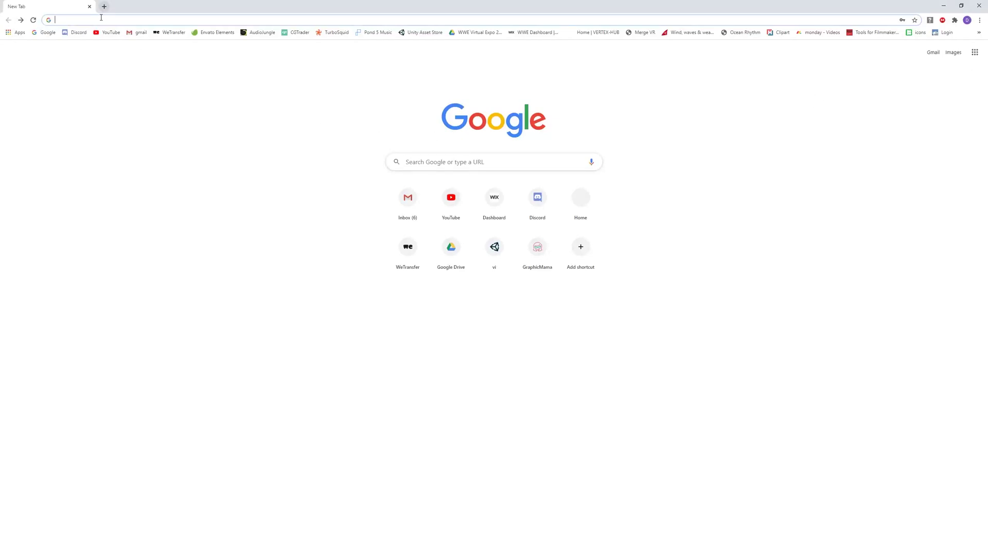
{"action": "left_click", "coordinate": [101, 19]}
{"action": "type", "text": "www.v"}
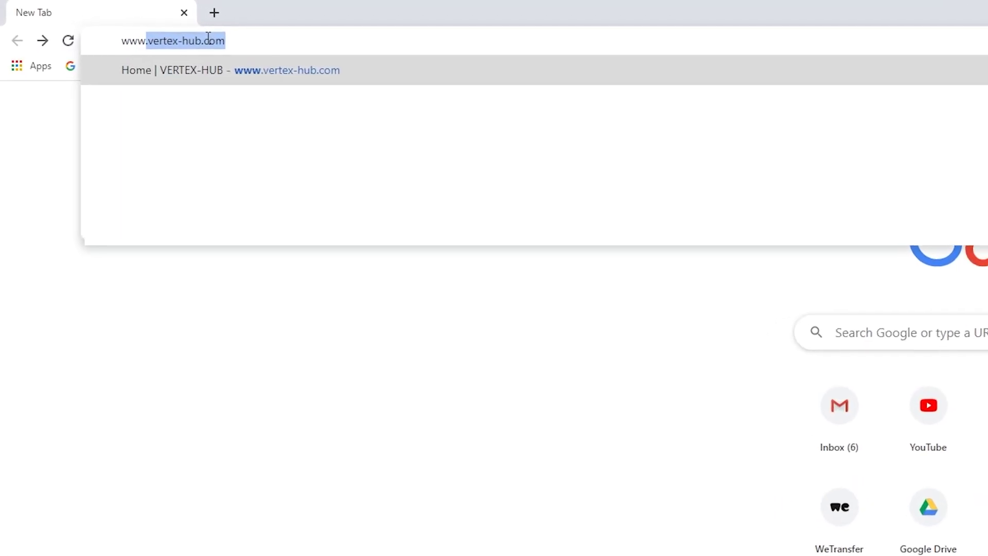
{"action": "type", "text": "ertex"}
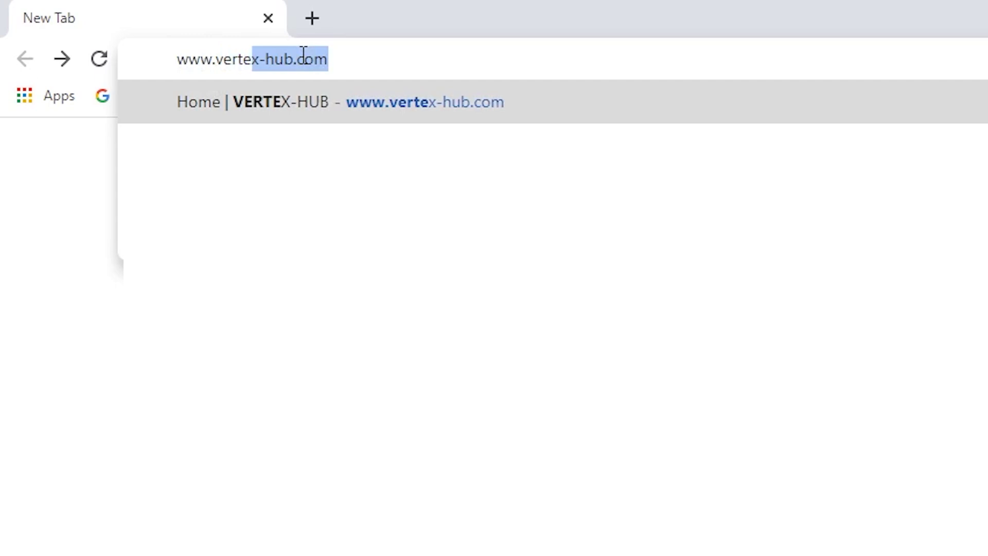
{"action": "type", "text": "hub.com"}
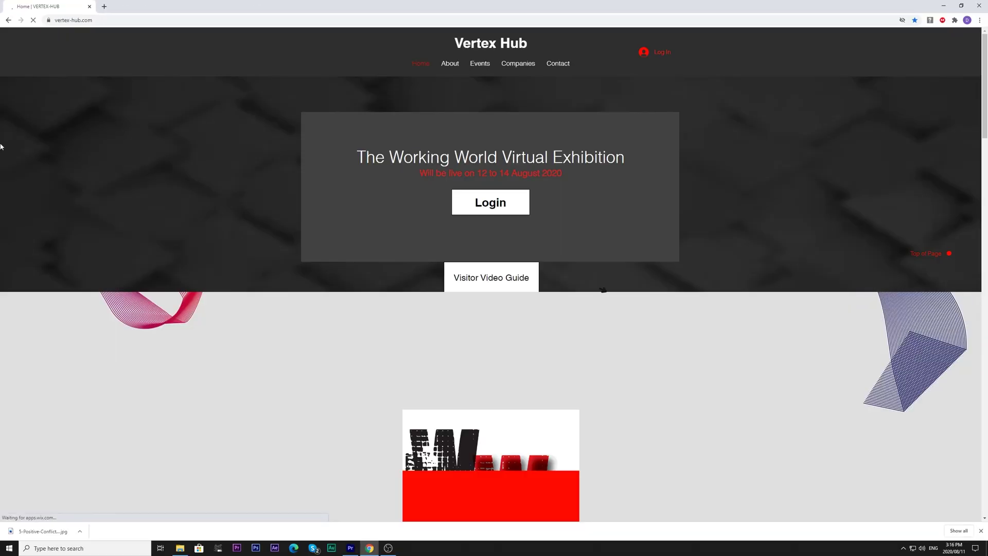
{"action": "left_click", "coordinate": [482, 195]}
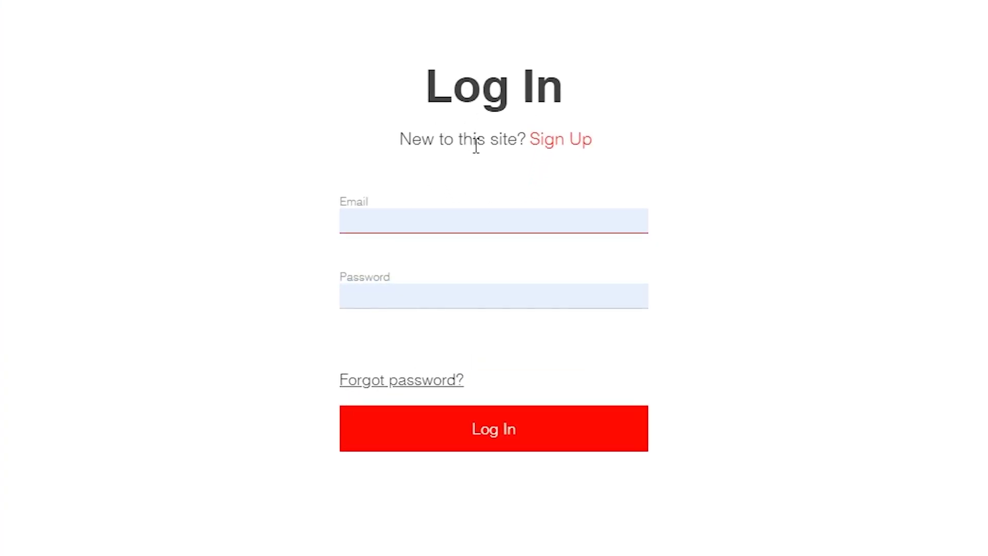
{"action": "left_click", "coordinate": [554, 144]}
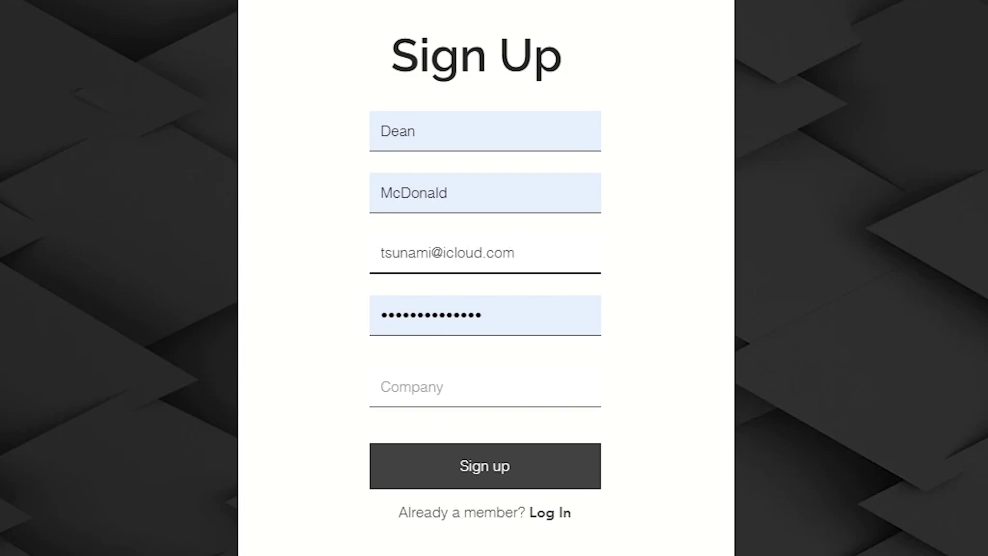
{"action": "type", "text": "•"}
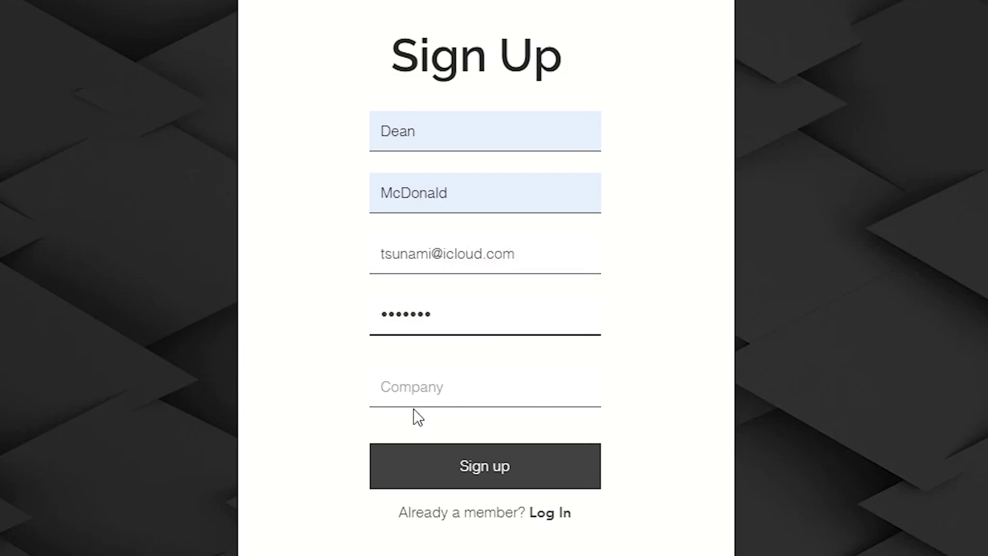
Step: Fill in the Company field and submit the Sign Up registration
{"action": "left_click", "coordinate": [422, 385]}
{"action": "type", "text": "Tsunam"}
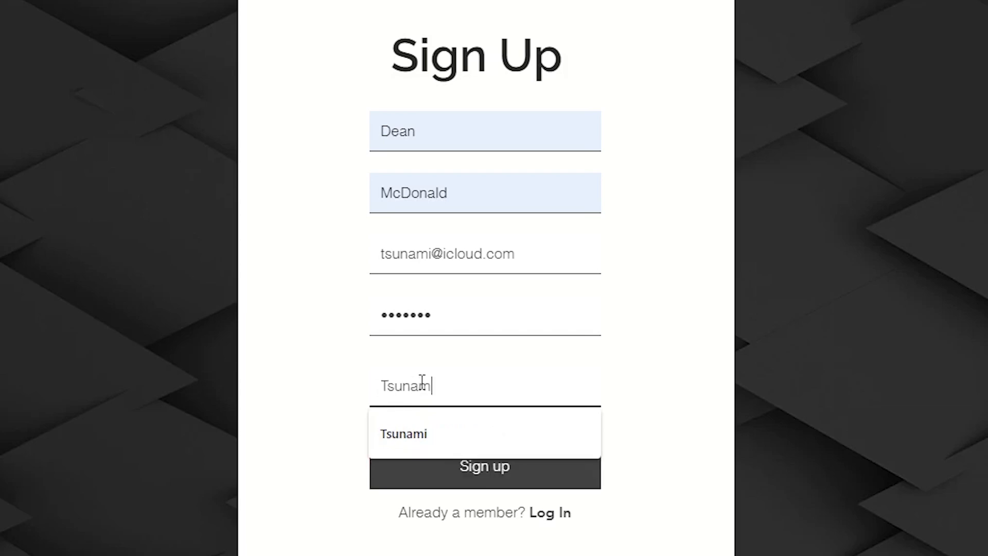
{"action": "type", "text": "i"}
{"action": "left_click", "coordinate": [464, 467]}
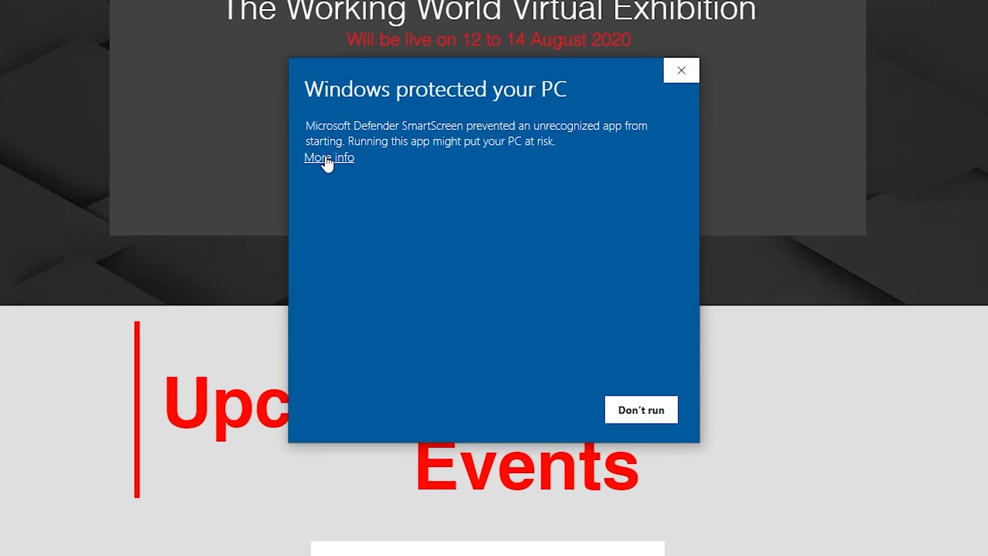
Step: Bypass the SmartScreen warning and install WWE 2020 keeping the desktop shortcut
{"action": "left_click", "coordinate": [327, 159]}
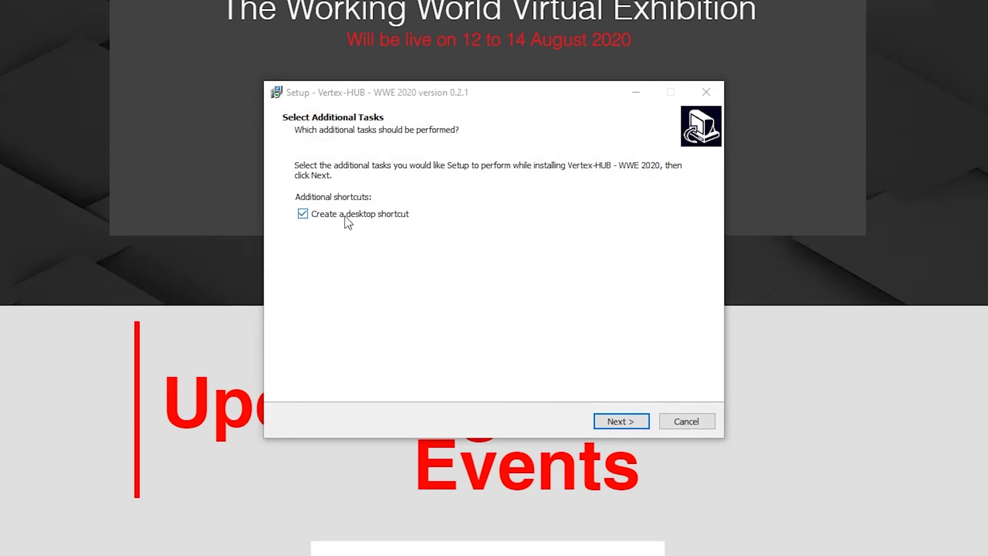
{"action": "left_click", "coordinate": [622, 421]}
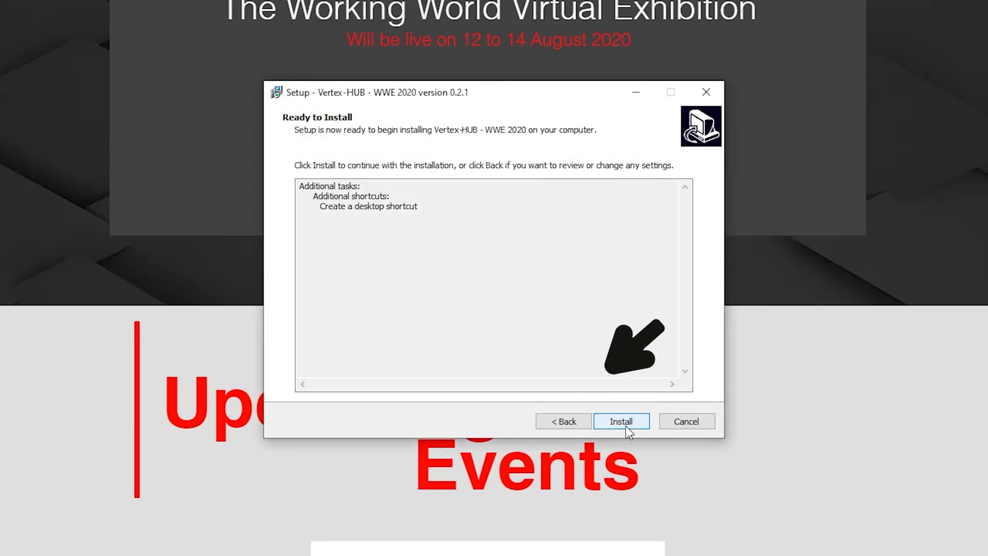
{"action": "left_click", "coordinate": [626, 424]}
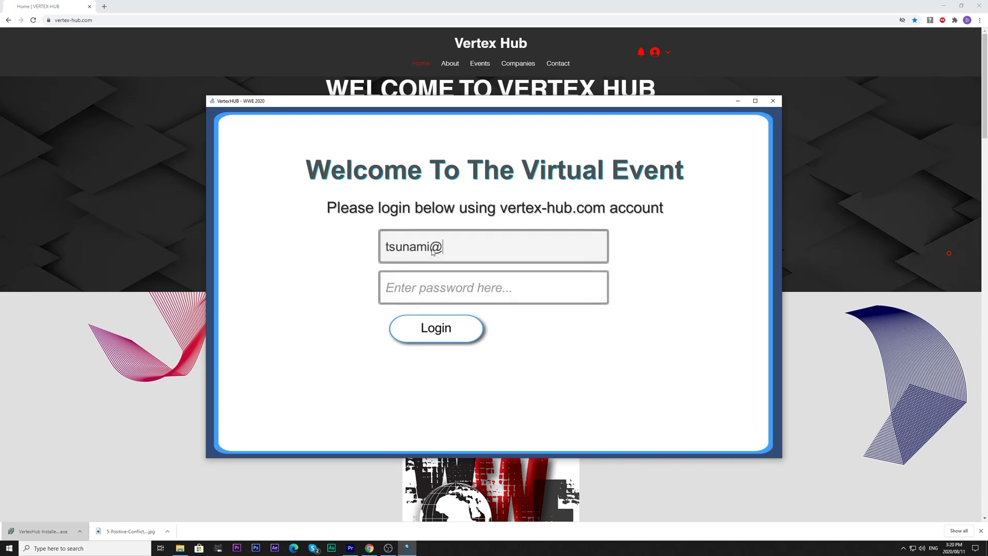
{"action": "type", "text": "com"}
Step: Enter the account password and log in to the virtual event
{"action": "left_click", "coordinate": [442, 290]}
{"action": "type", "text": "***"}
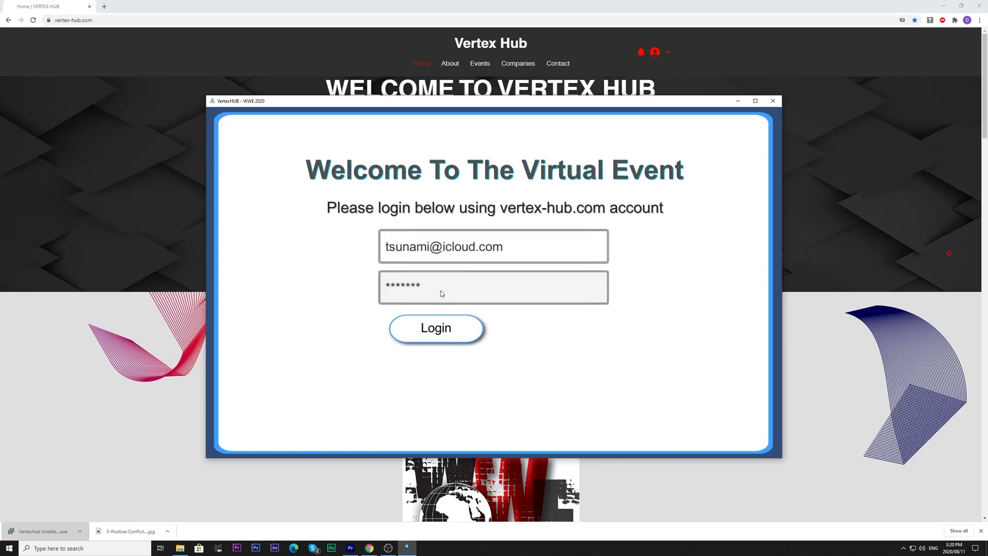
{"action": "left_click", "coordinate": [454, 331]}
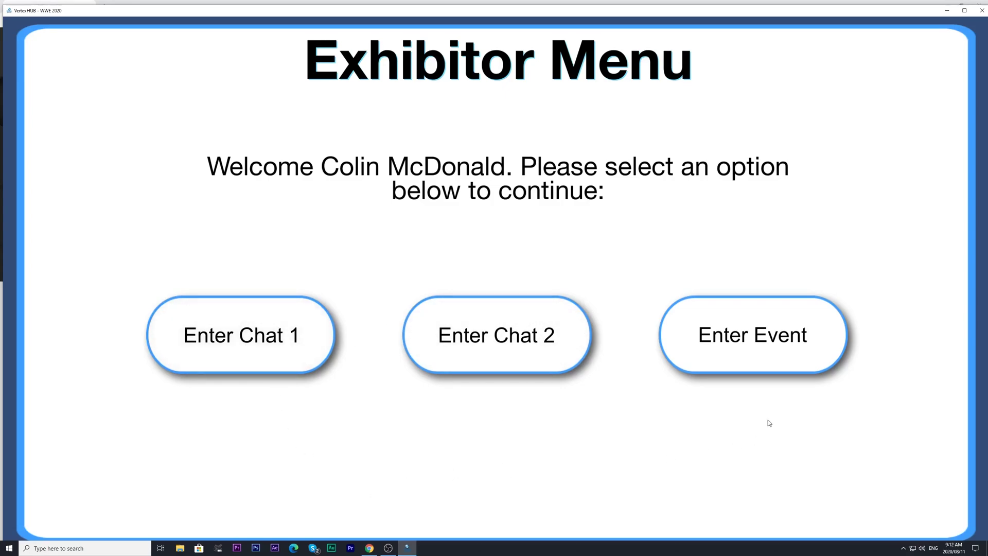
Step: Enter the event from the Exhibitor Menu and step into the 3D exhibition hall
{"action": "left_click", "coordinate": [758, 356]}
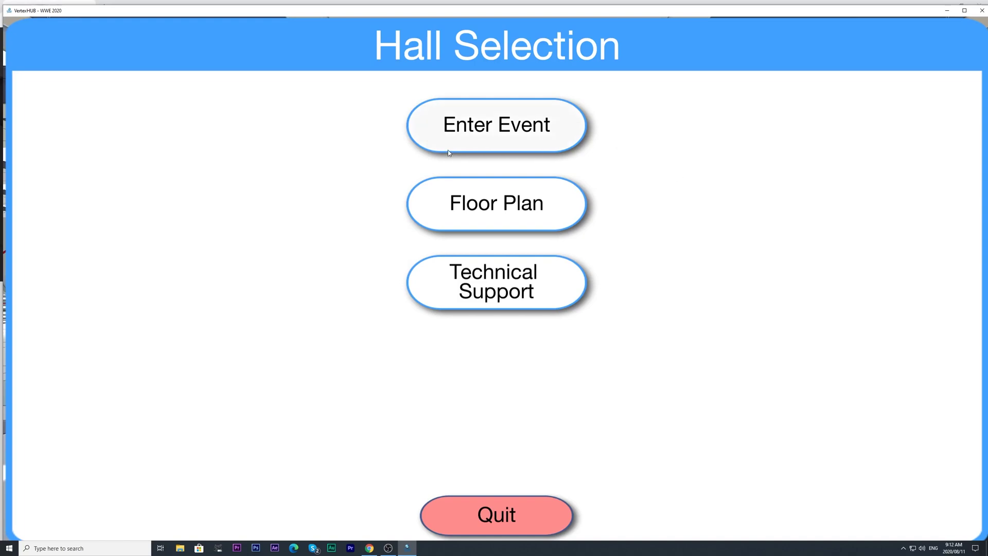
{"action": "left_click", "coordinate": [464, 129]}
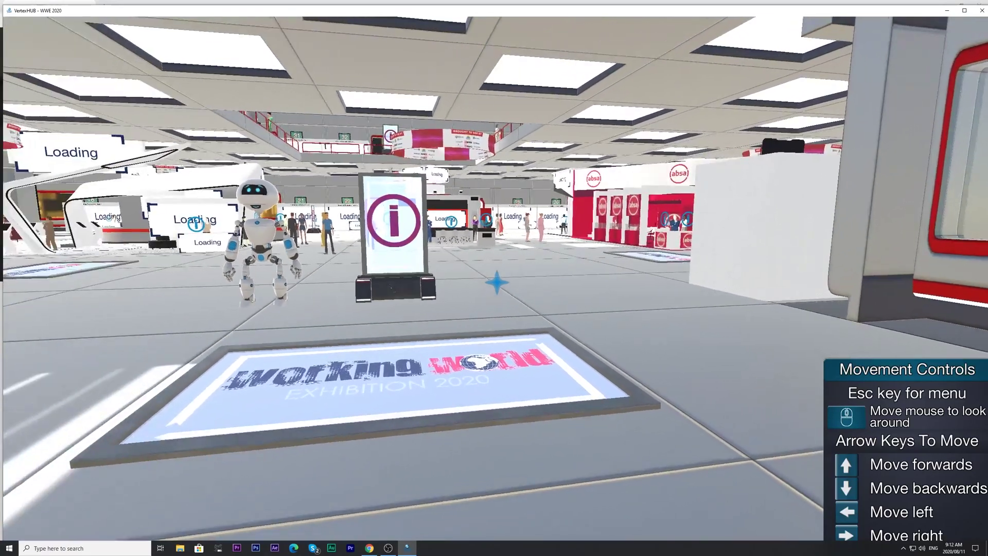
Step: Walk forward toward the info kiosk, then leave to the Hall Selection menu
{"action": "key", "text": "Up"}
{"action": "key", "text": "Up"}
{"action": "key", "text": "Up"}
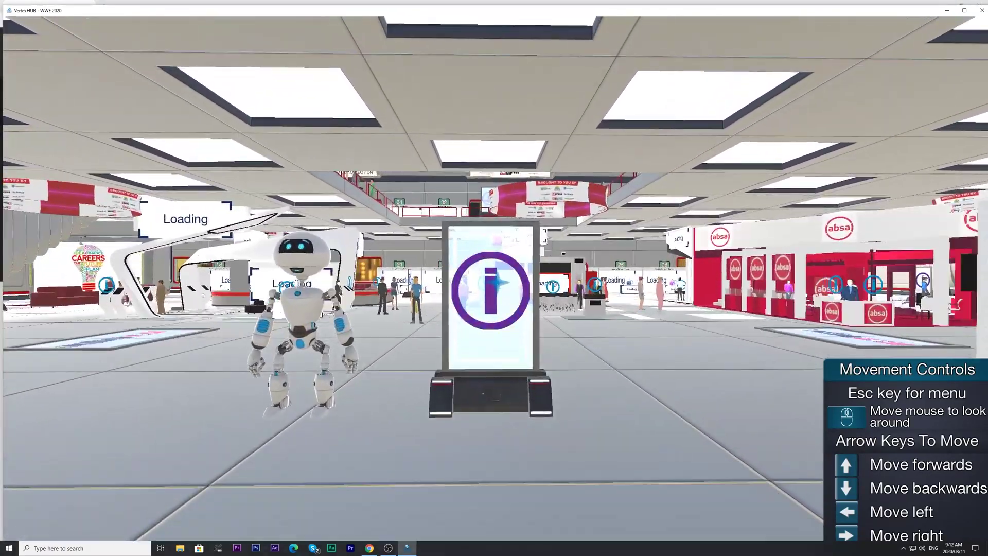
{"action": "key", "text": "Escape"}
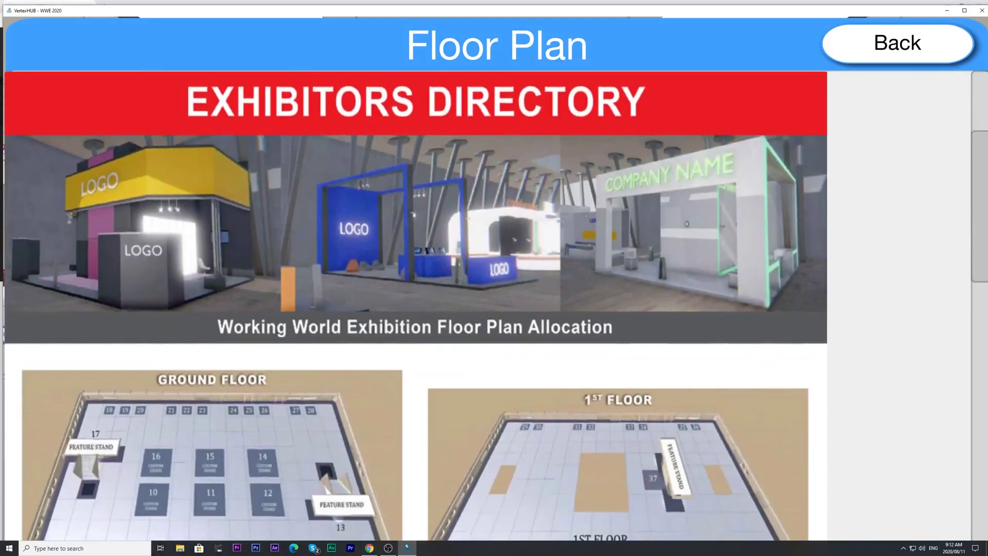
{"action": "scroll", "coordinate": [494, 278], "scroll_direction": "down", "scroll_amount": 1}
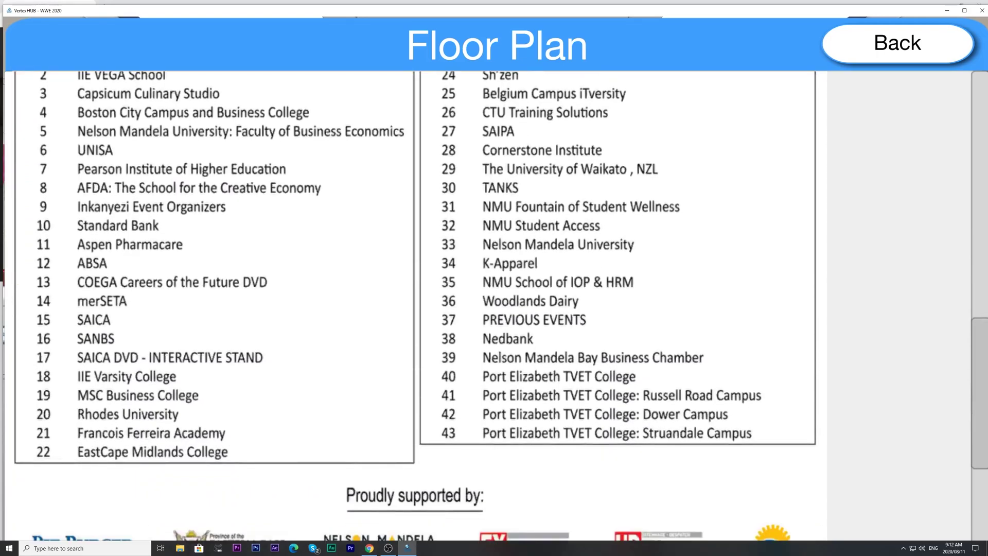
Step: Return from the Floor Plan, view the Technical Support form and cancel it
{"action": "left_click", "coordinate": [898, 44]}
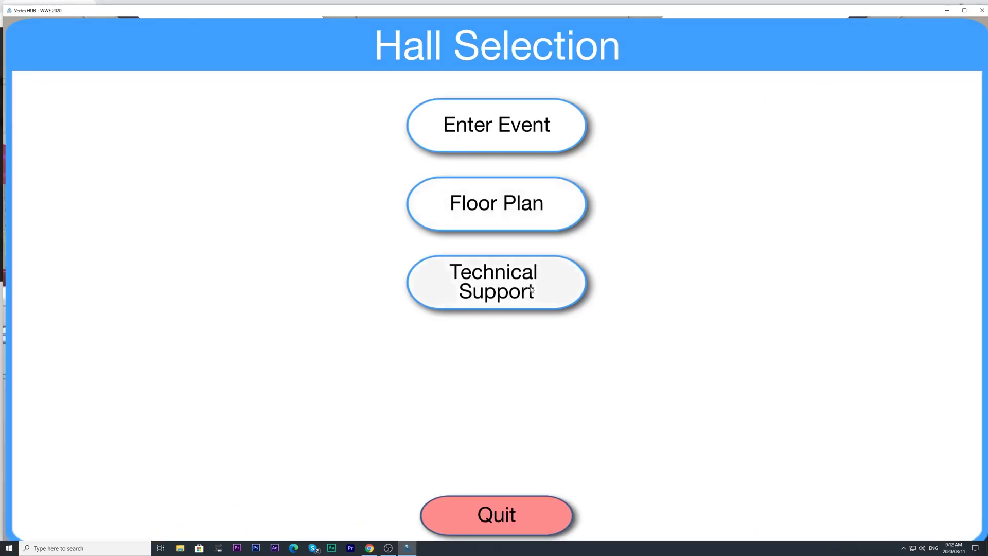
{"action": "left_click", "coordinate": [497, 282]}
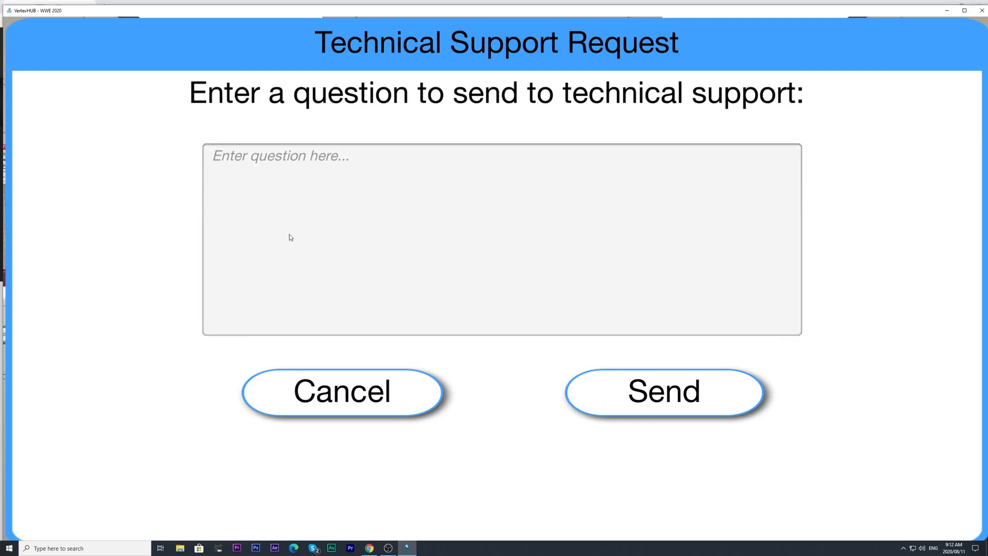
{"action": "left_click", "coordinate": [300, 391]}
Step: Re-enter the hall and walk down the corridor past the absa booth around booth 13
{"action": "left_click", "coordinate": [498, 125]}
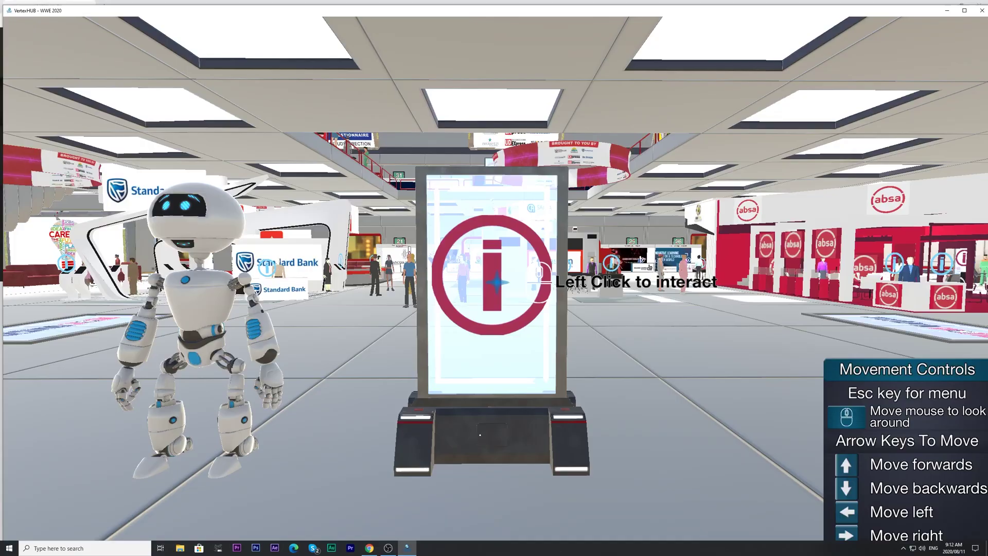
{"action": "key", "text": "Up"}
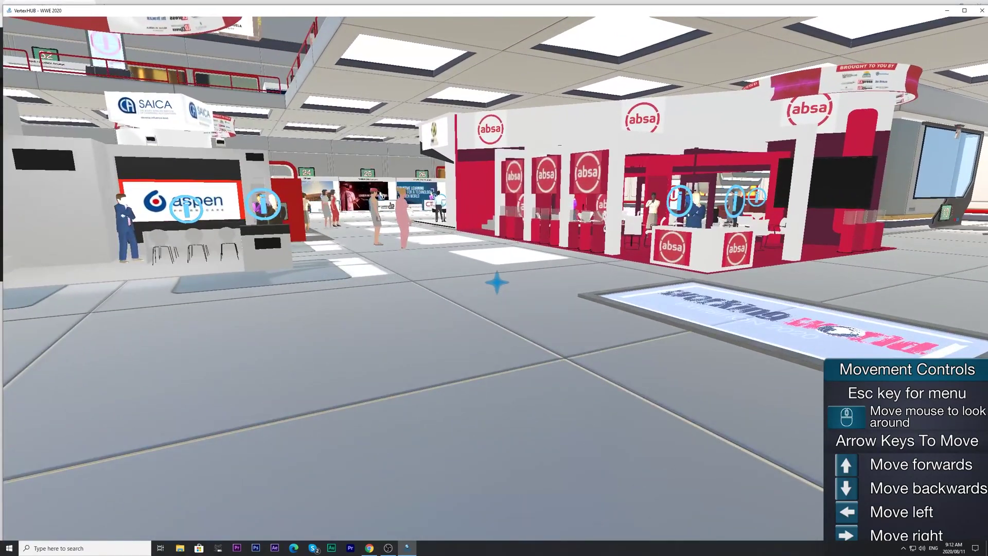
{"action": "key", "text": "Right"}
{"action": "key", "text": "Right"}
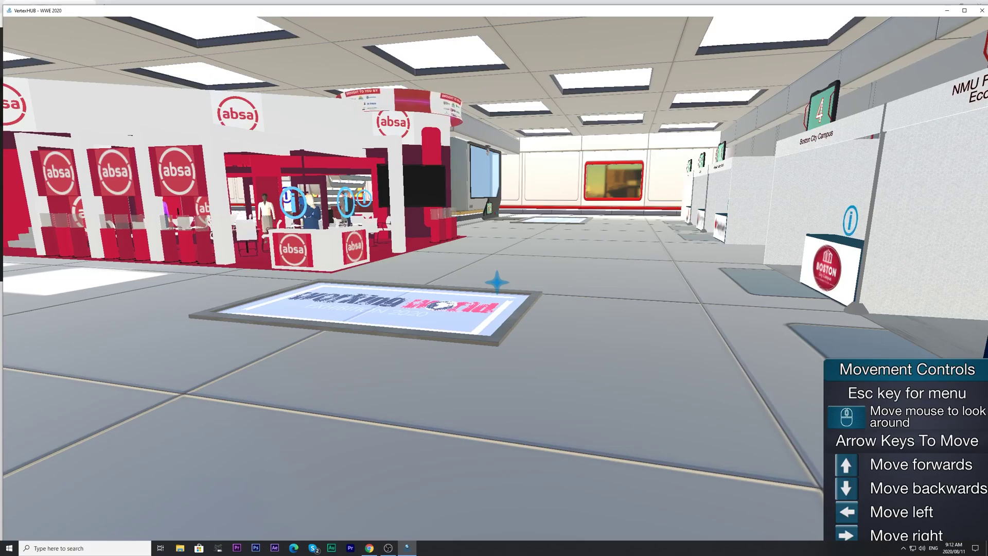
{"action": "key", "text": "Up"}
{"action": "key", "text": "Up"}
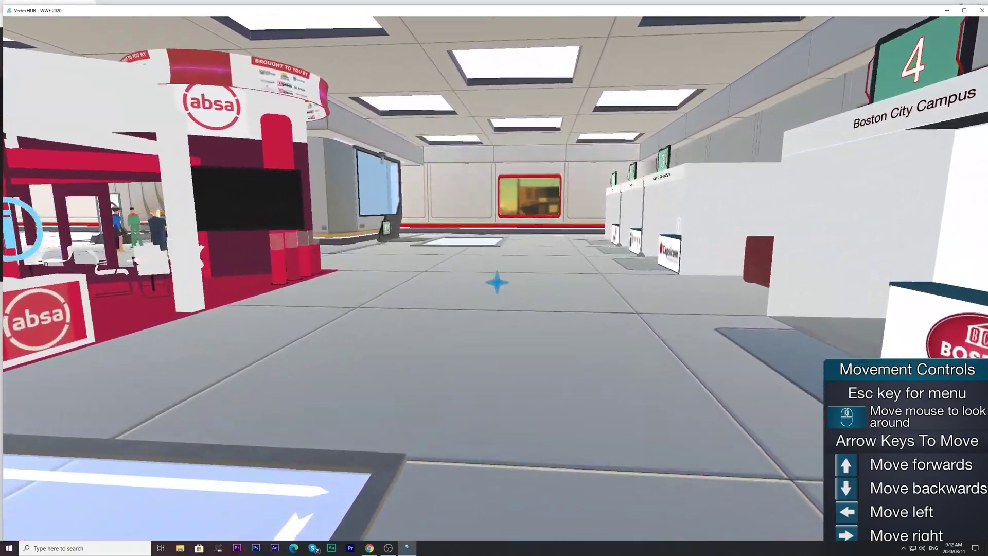
{"action": "key", "text": "Up"}
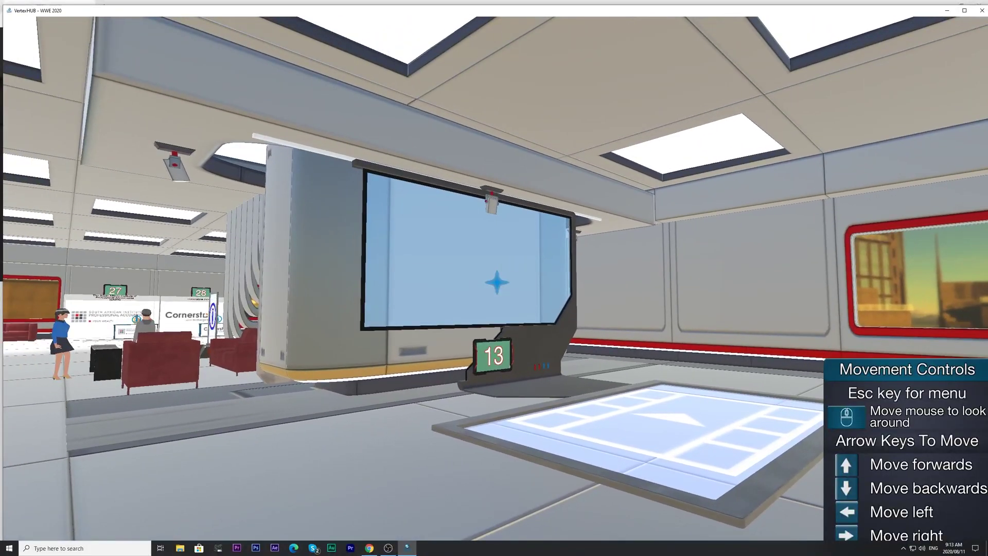
{"action": "key", "text": "Down"}
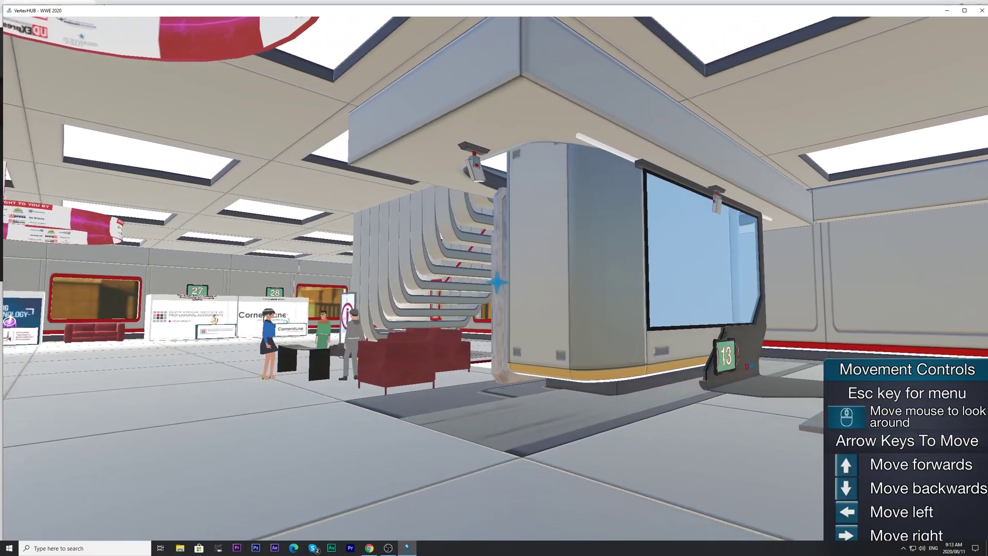
{"action": "key", "text": "Right"}
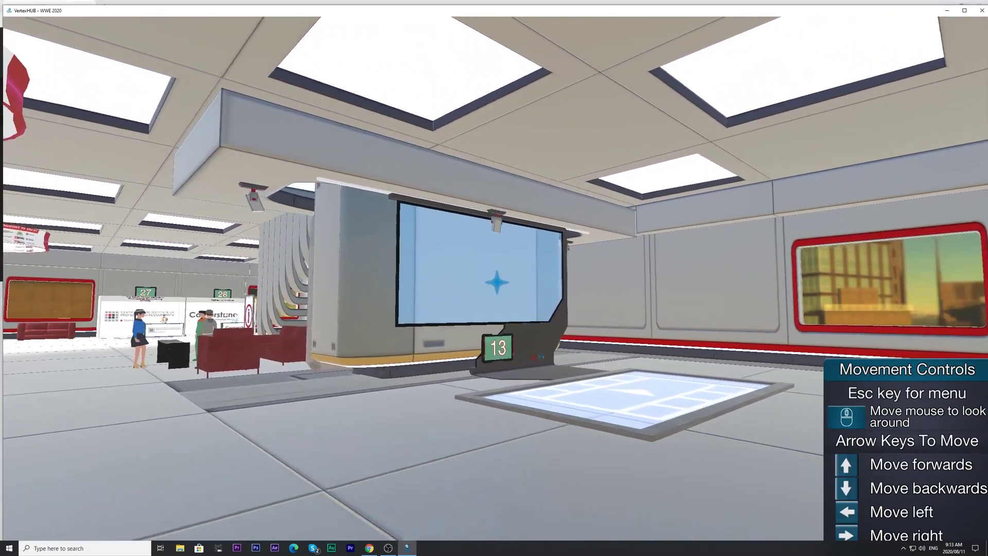
{"action": "key", "text": "Up"}
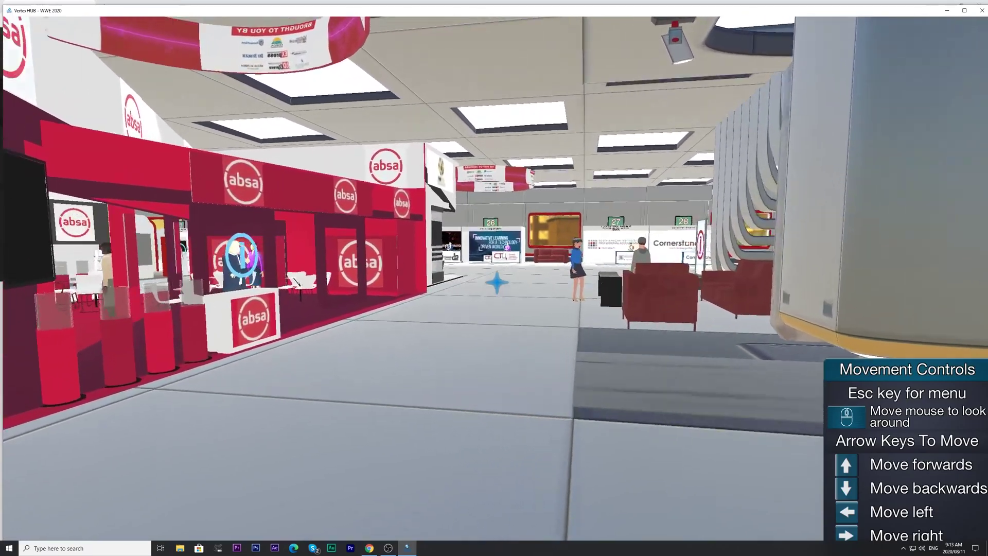
Step: Walk past booths 25–28 and the info kiosk to line up with the Rhodes University attendant at stand 20
{"action": "key", "text": "Up"}
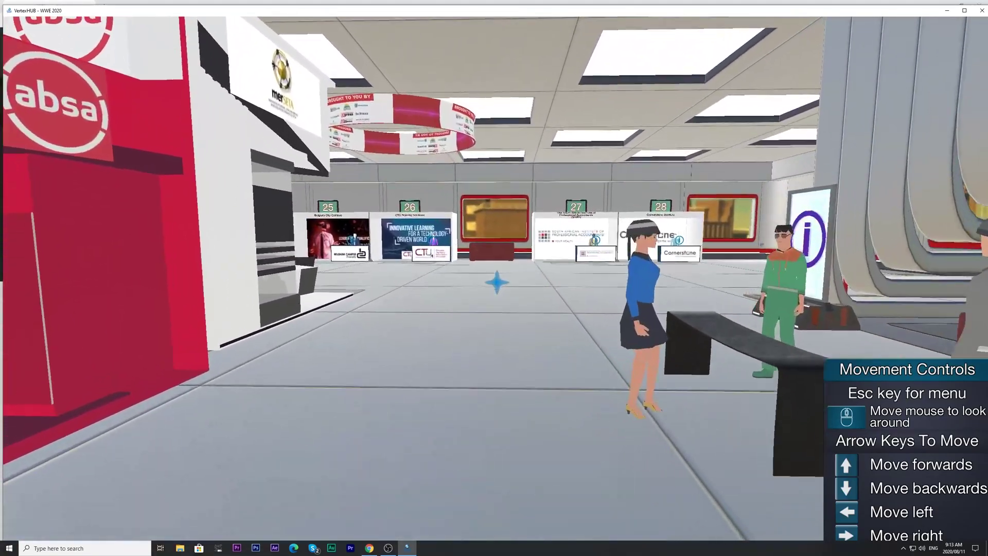
{"action": "key", "text": "Up"}
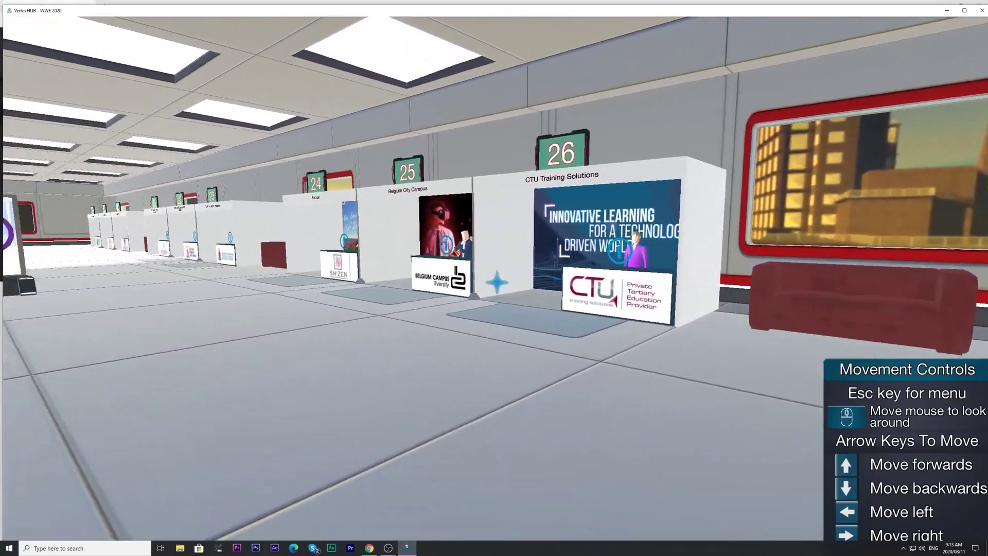
{"action": "key", "text": "Up"}
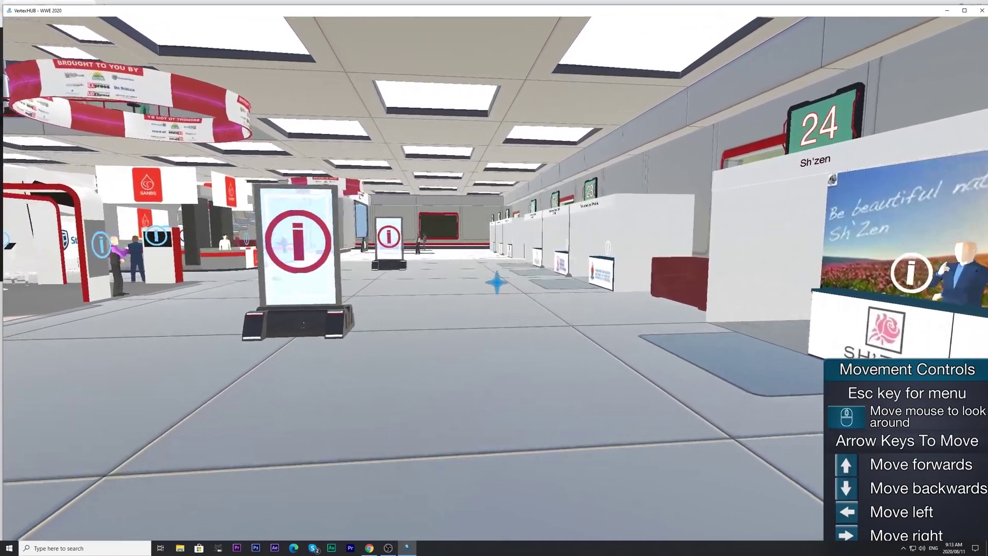
{"action": "key", "text": "Up"}
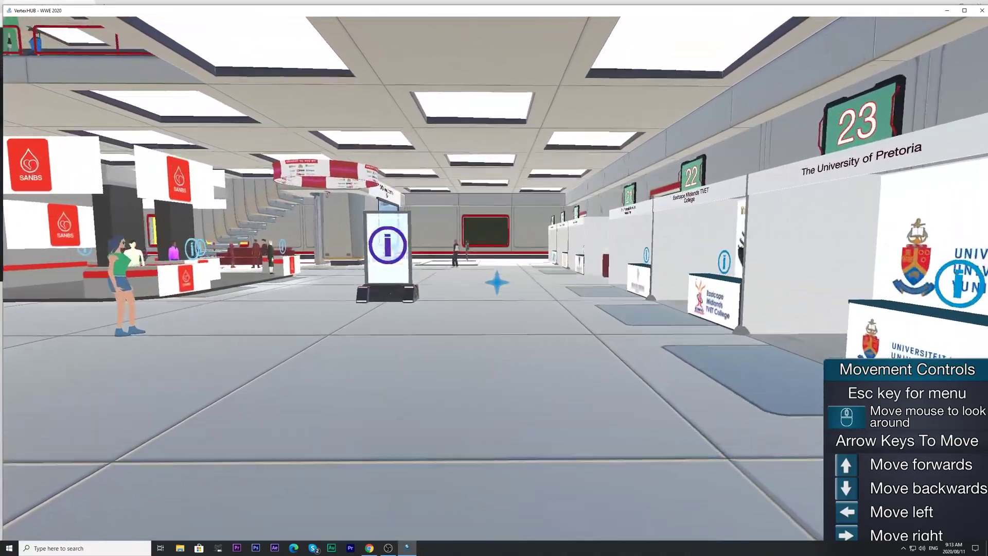
{"action": "key", "text": "Up"}
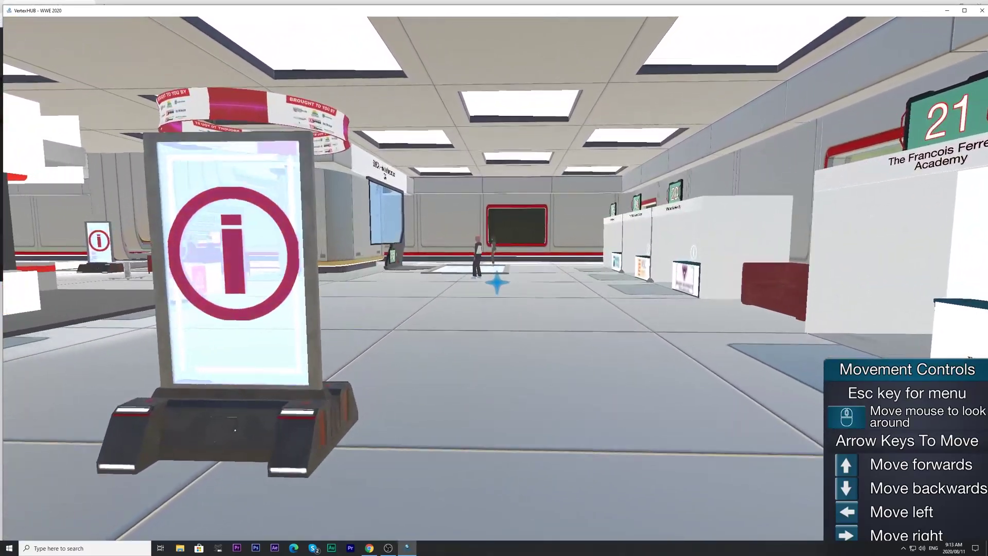
{"action": "key", "text": "Up"}
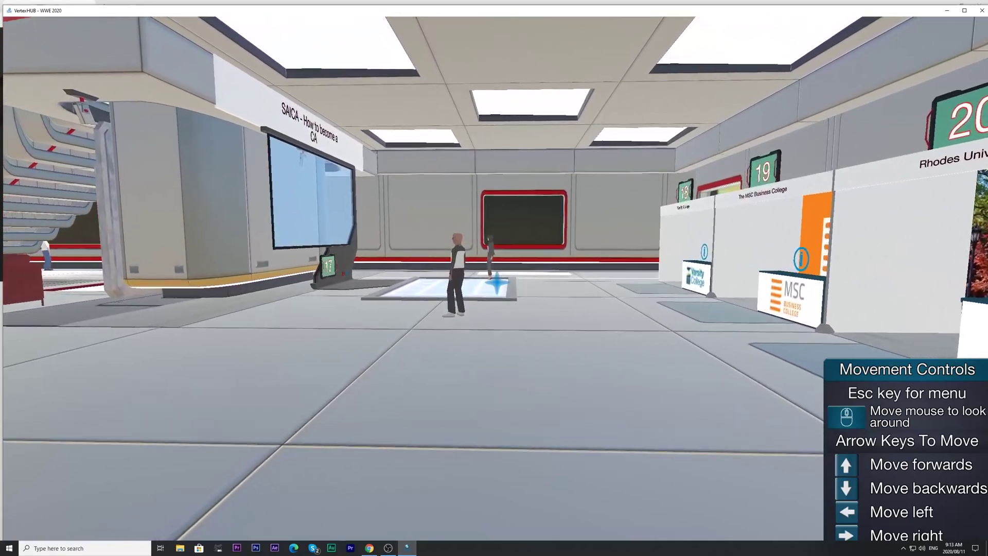
{"action": "key", "text": "Up"}
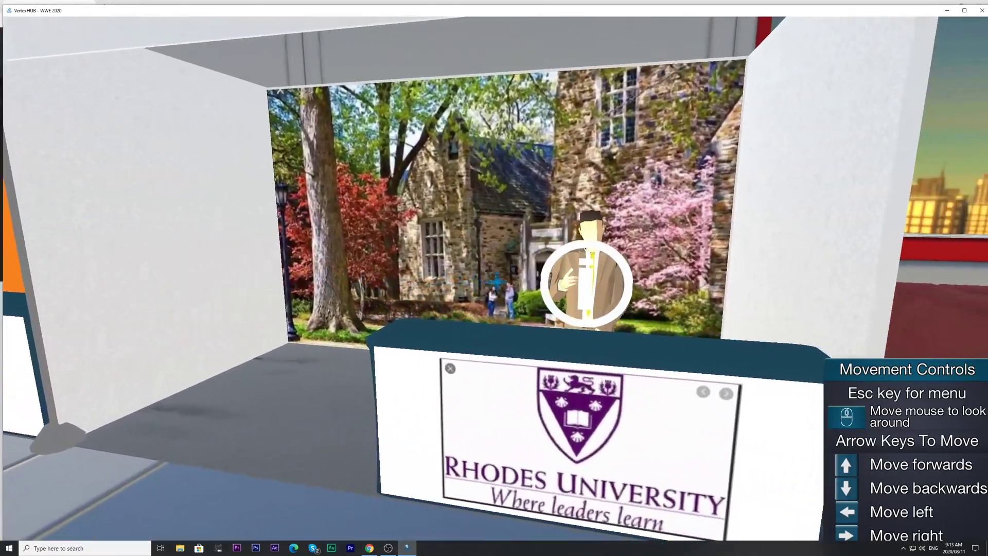
{"action": "key", "text": "Up"}
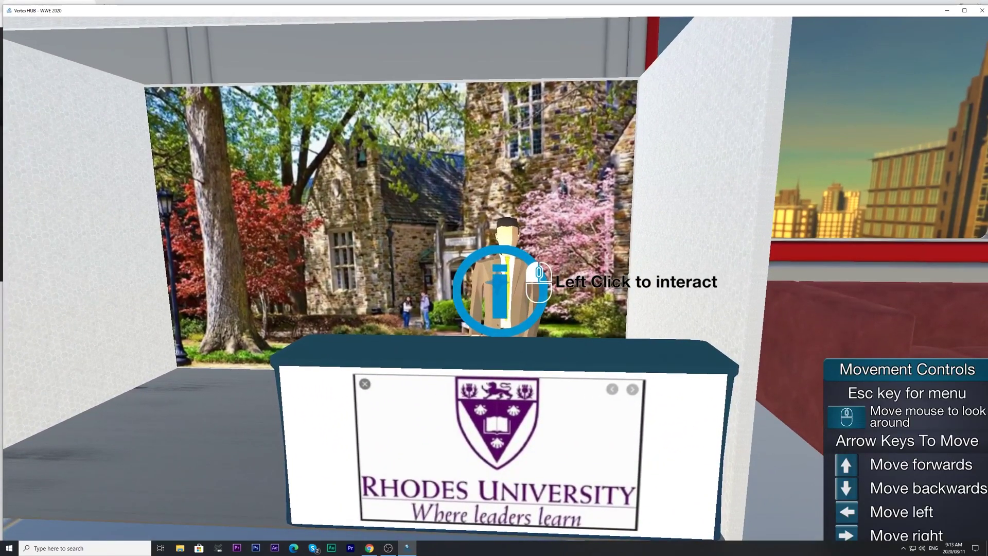
Step: Open the Rhodes University stand menu and read its company information
{"action": "left_click", "coordinate": [498, 286]}
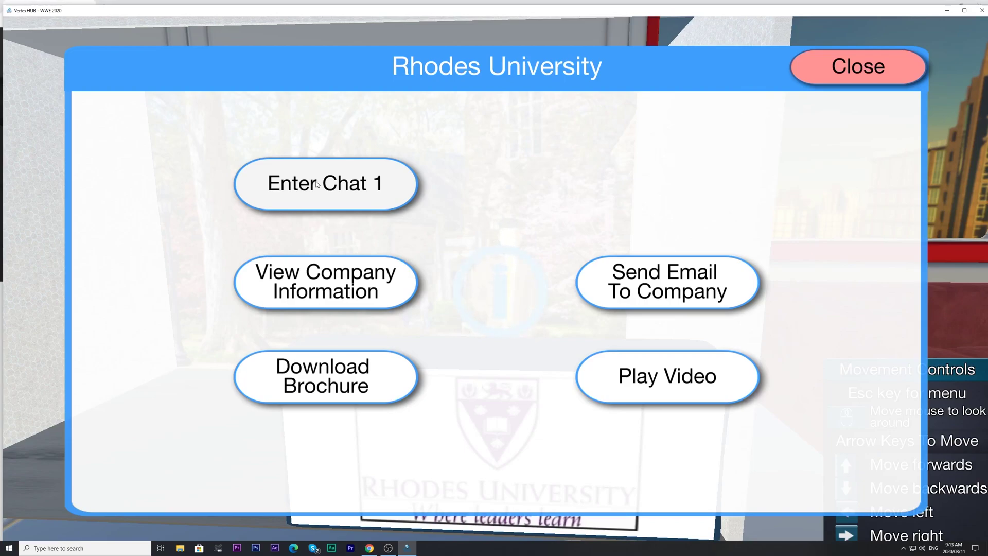
{"action": "left_click", "coordinate": [325, 281]}
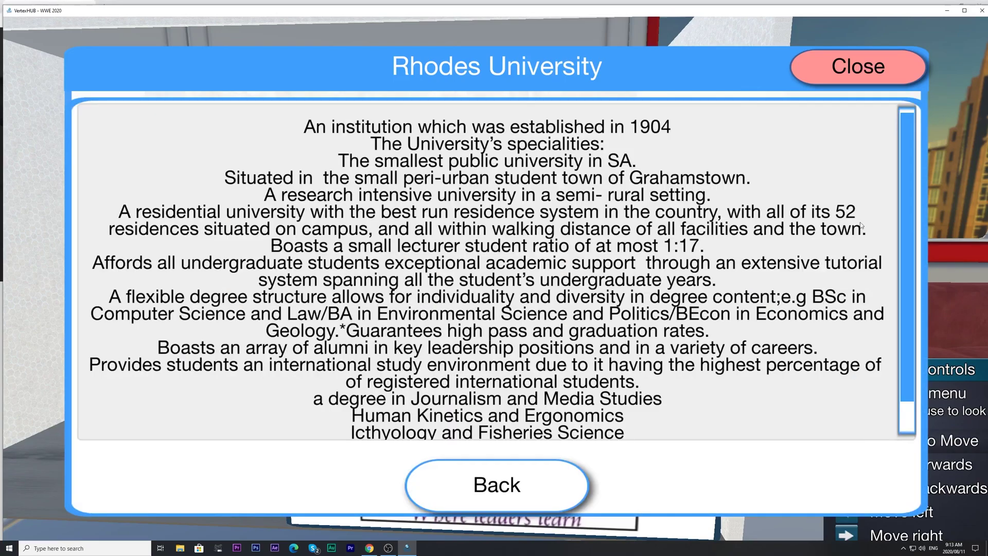
{"action": "left_click_drag", "start_coordinate": [905, 181], "coordinate": [912, 249]}
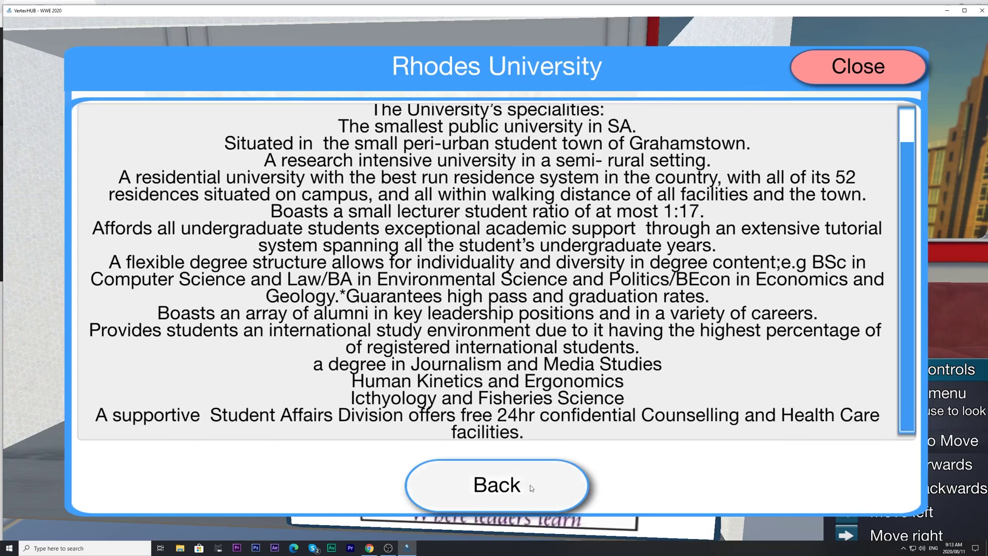
{"action": "left_click", "coordinate": [497, 485]}
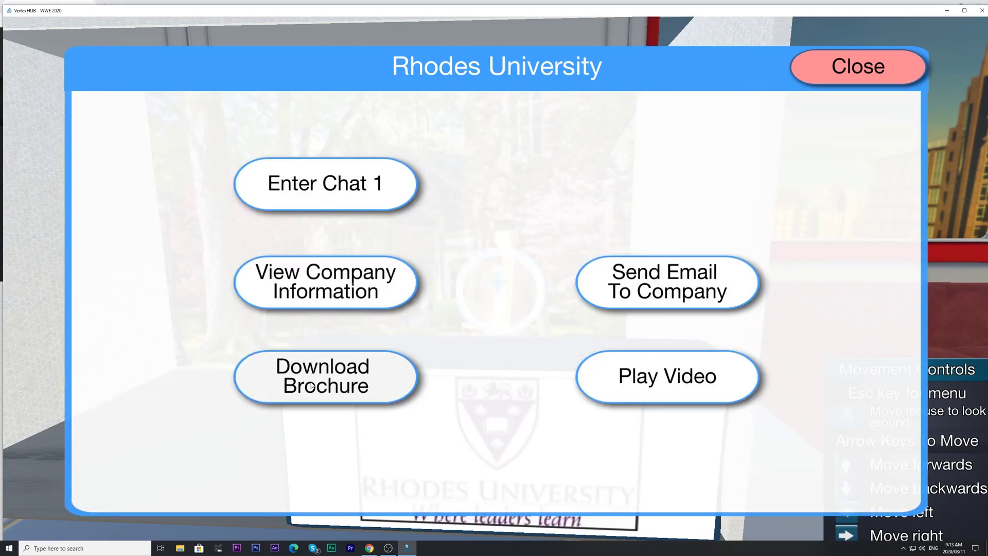
Step: Look at the Send Email To Company form, cancel it and play the stand's video
{"action": "left_click", "coordinate": [714, 290]}
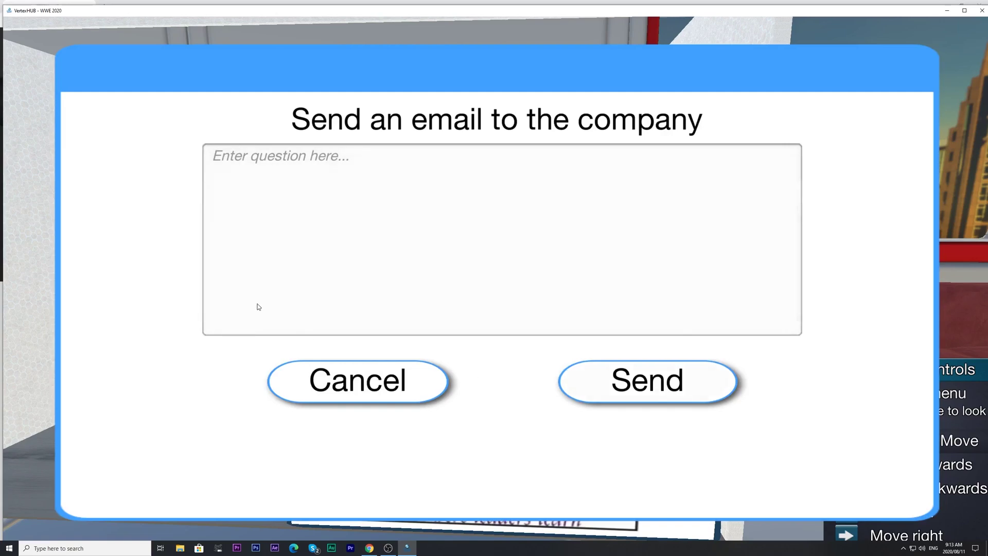
{"action": "left_click", "coordinate": [341, 386]}
{"action": "left_click", "coordinate": [667, 375]}
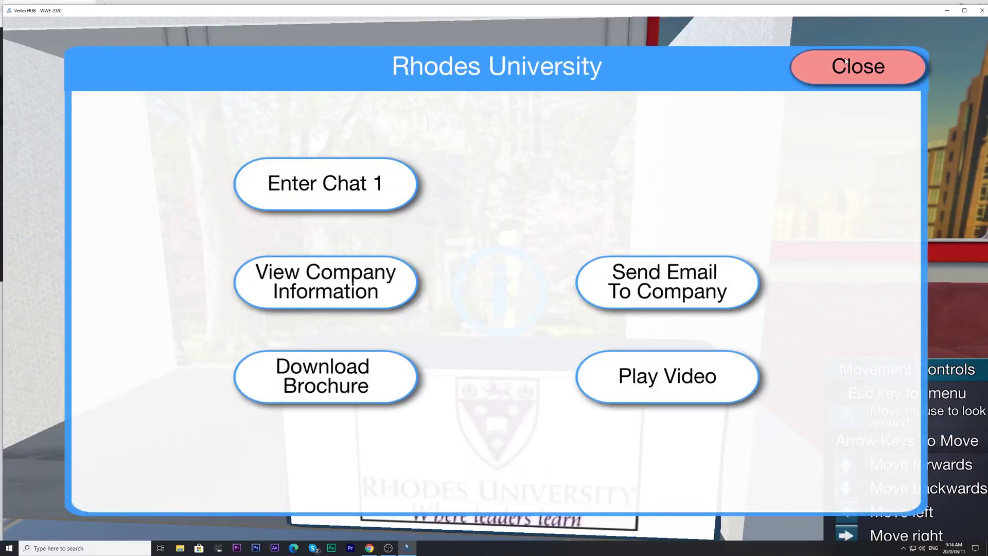
Step: Close the stand menu, cross the lobby past stands 7–9 and climb the staircase upstairs
{"action": "left_click", "coordinate": [857, 66]}
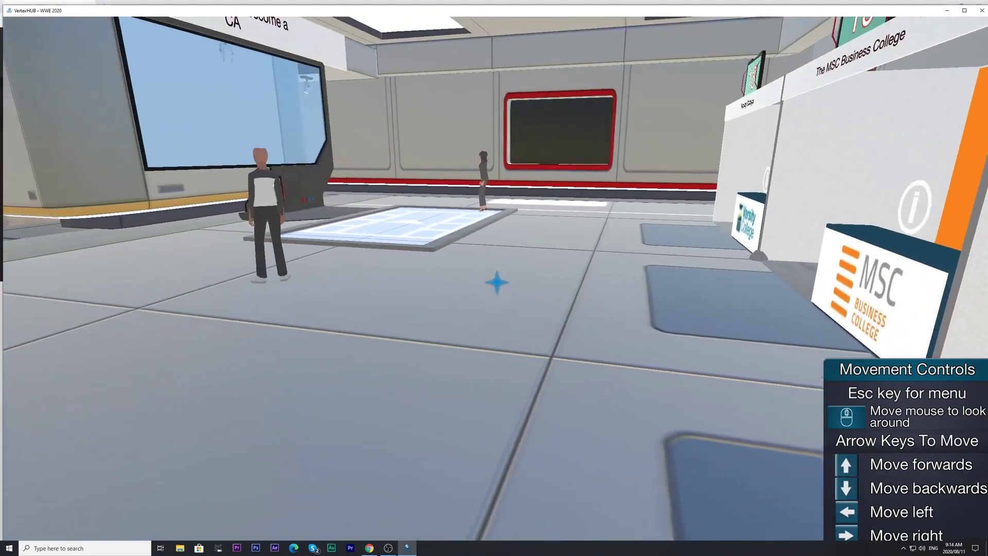
{"action": "key", "text": "Up"}
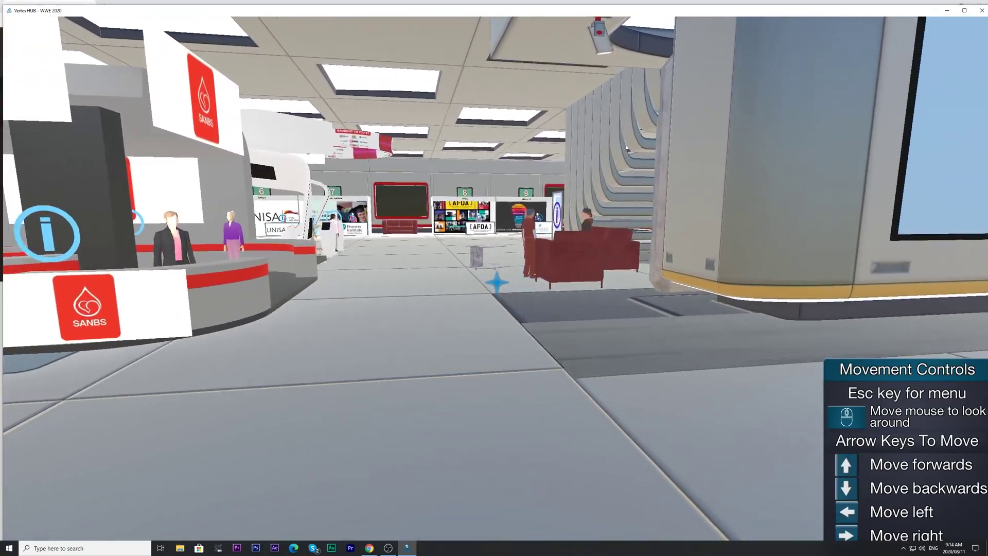
{"action": "key", "text": "Up"}
{"action": "key", "text": "Up"}
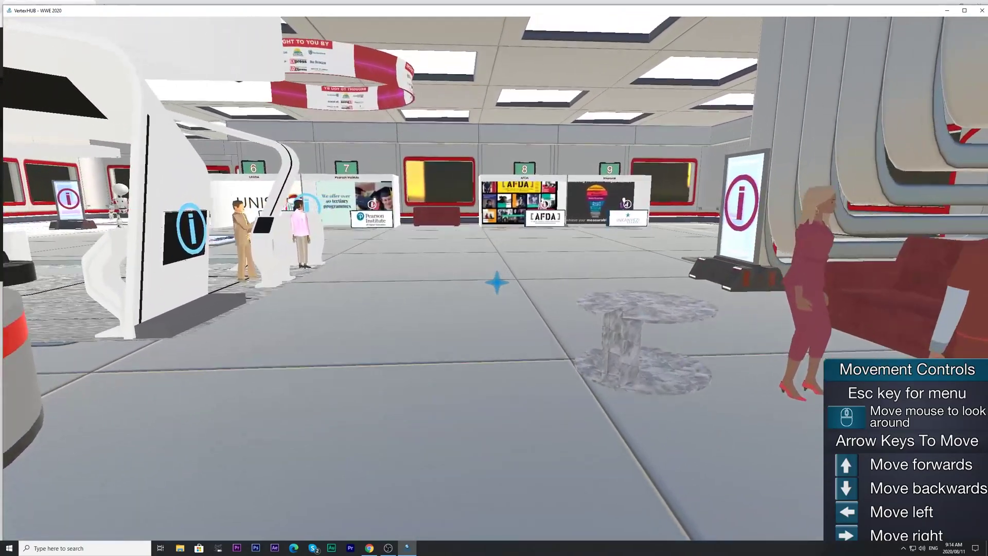
{"action": "key", "text": "Up"}
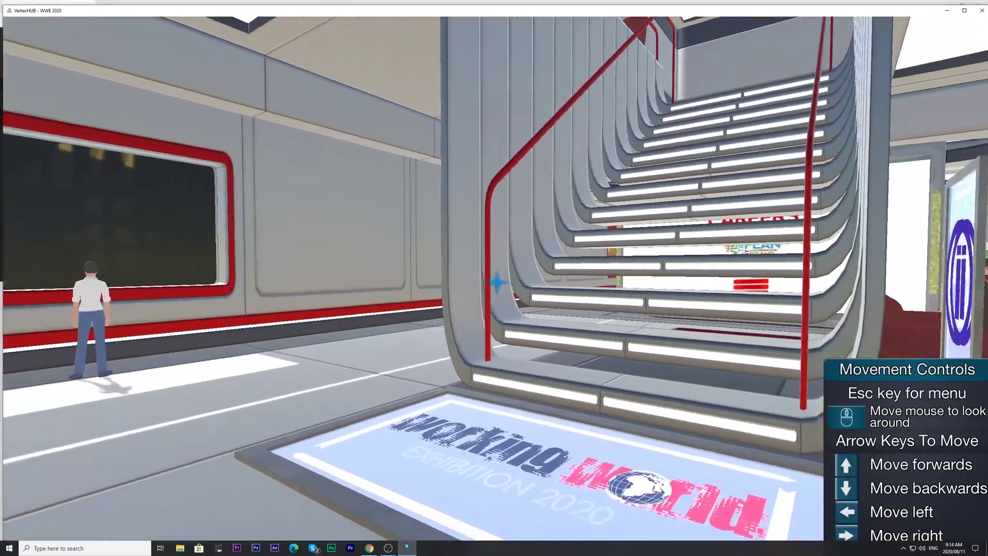
{"action": "key", "text": "Up"}
{"action": "key", "text": "Up"}
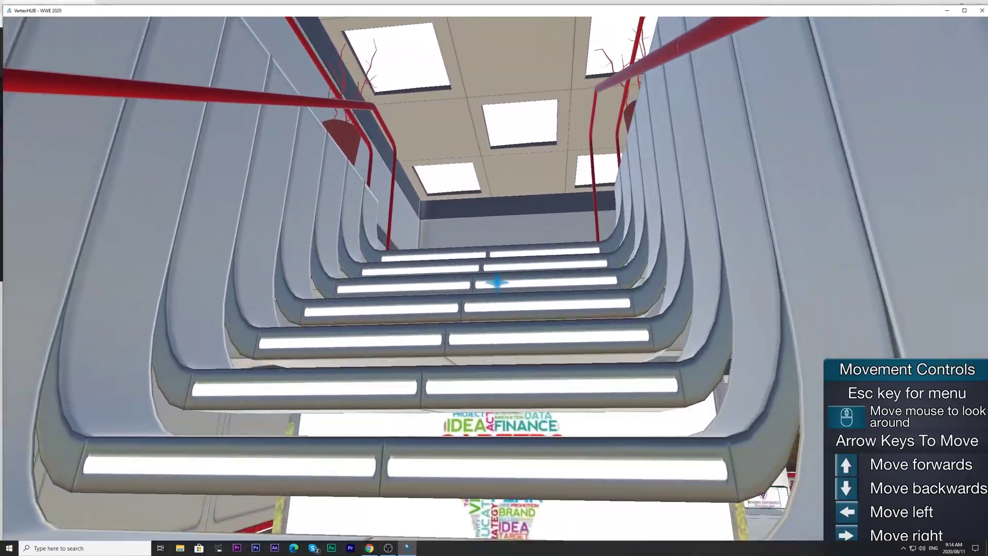
{"action": "key", "text": "Up"}
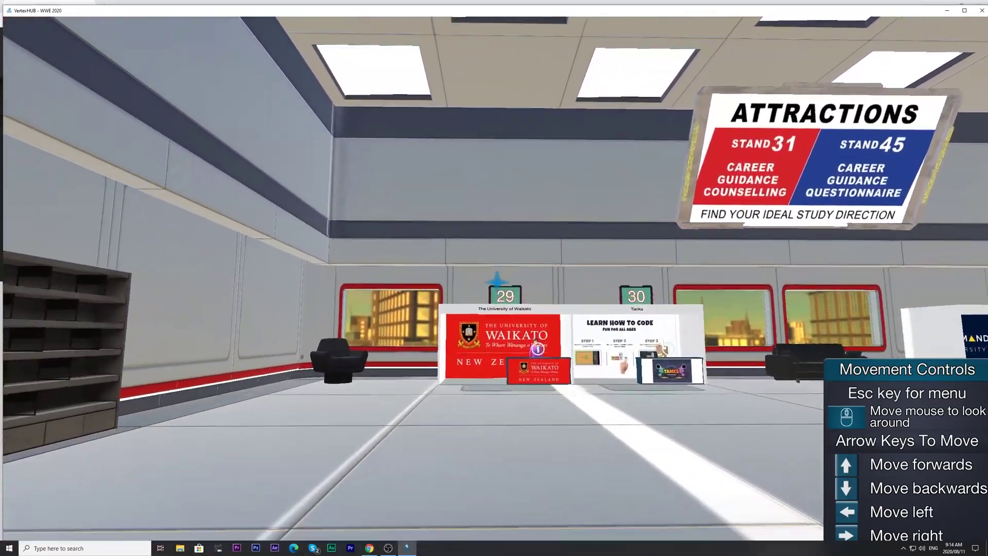
Step: Walk into the upstairs hall past the info kiosk and stands 33 and 34
{"action": "key", "text": "Right"}
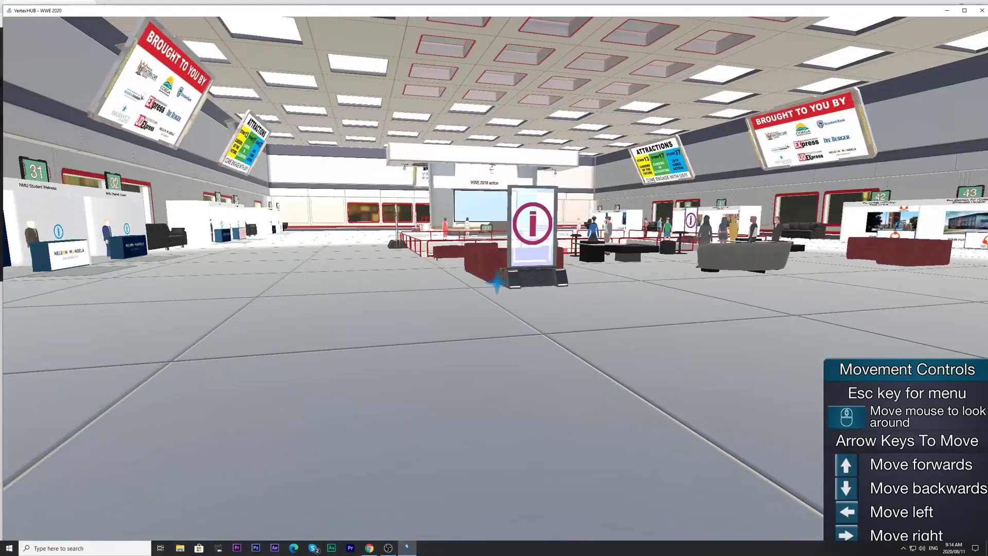
{"action": "key", "text": "Left"}
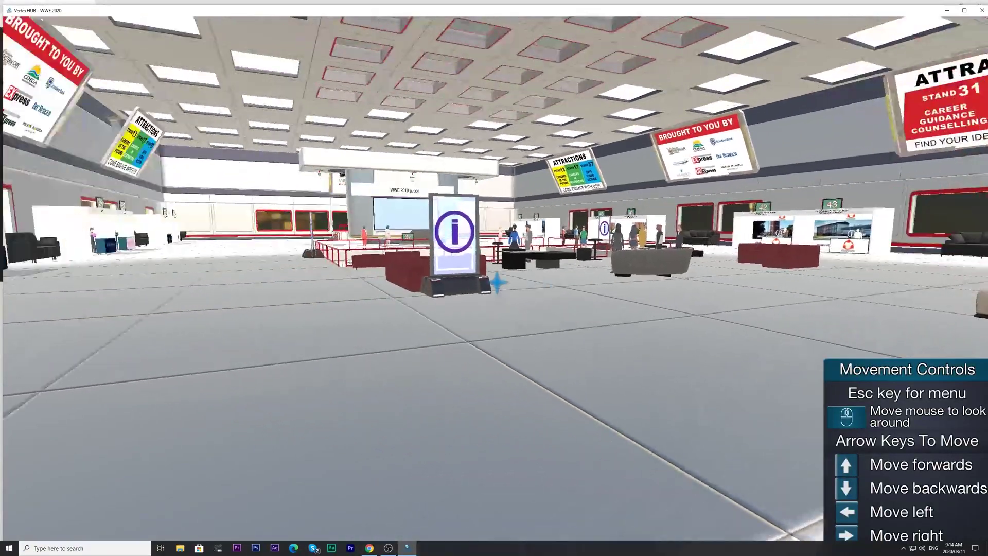
{"action": "key", "text": "Up"}
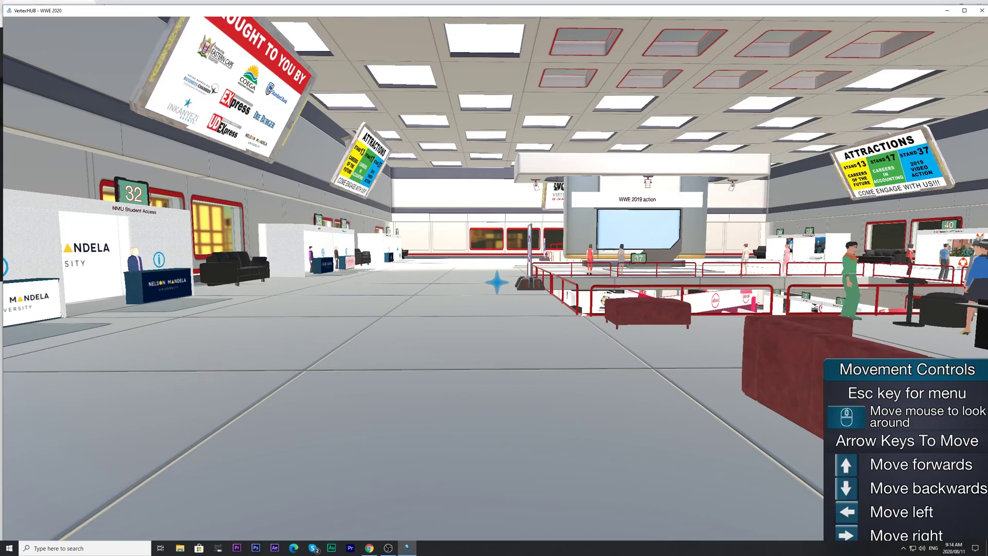
{"action": "key", "text": "Up"}
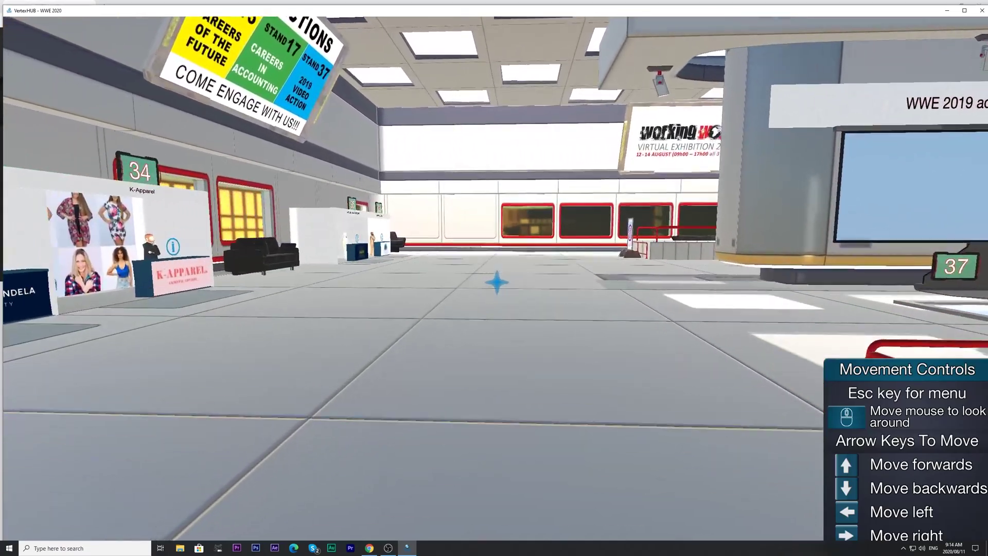
Step: Face the stand 37 kiosk screen playing its video, then bring up Hall Selection
{"action": "key", "text": "Right"}
{"action": "key", "text": "Up"}
{"action": "key", "text": "Left"}
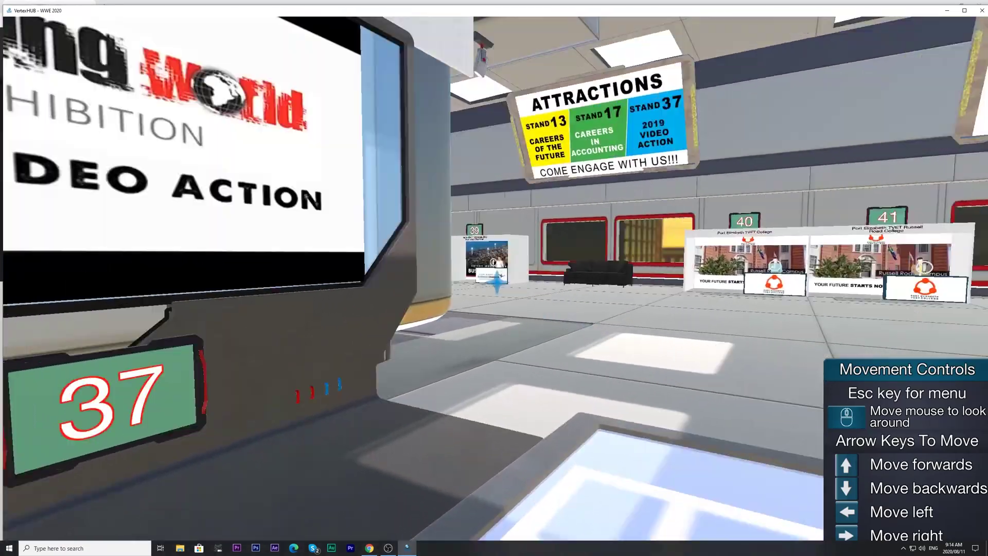
{"action": "key", "text": "Left"}
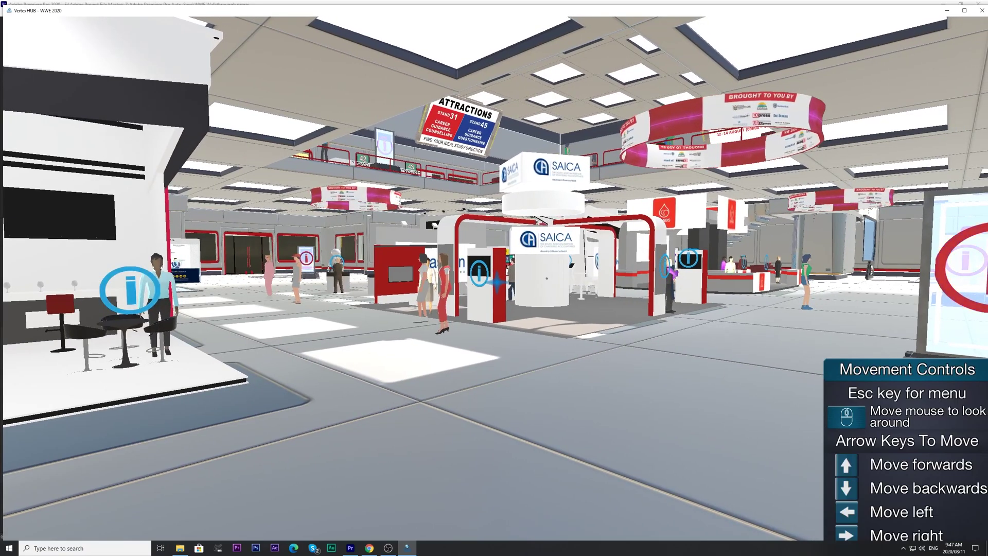
{"action": "key", "text": "Escape"}
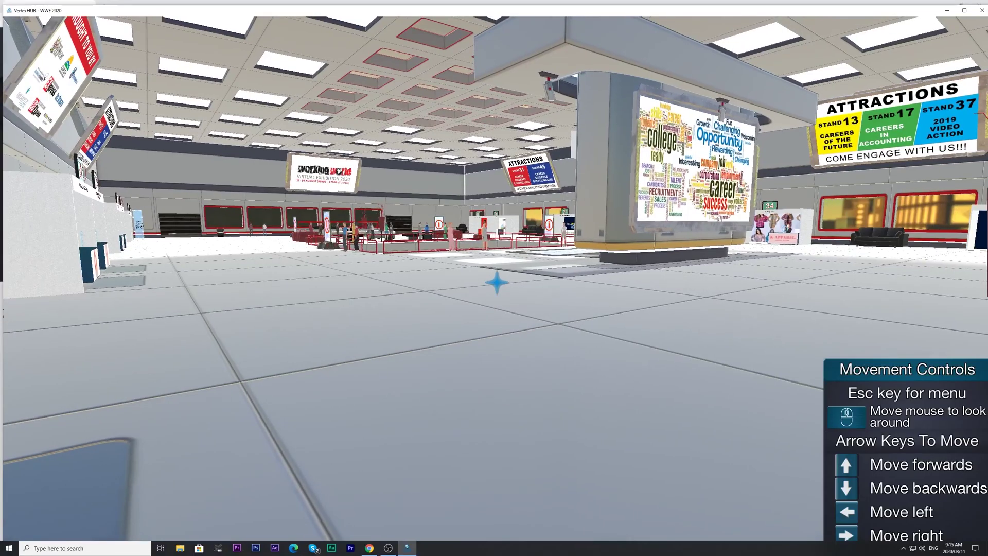
Step: Ride down the escalator and face stands 26 to 28 in the downstairs hall
{"action": "key", "text": "Up"}
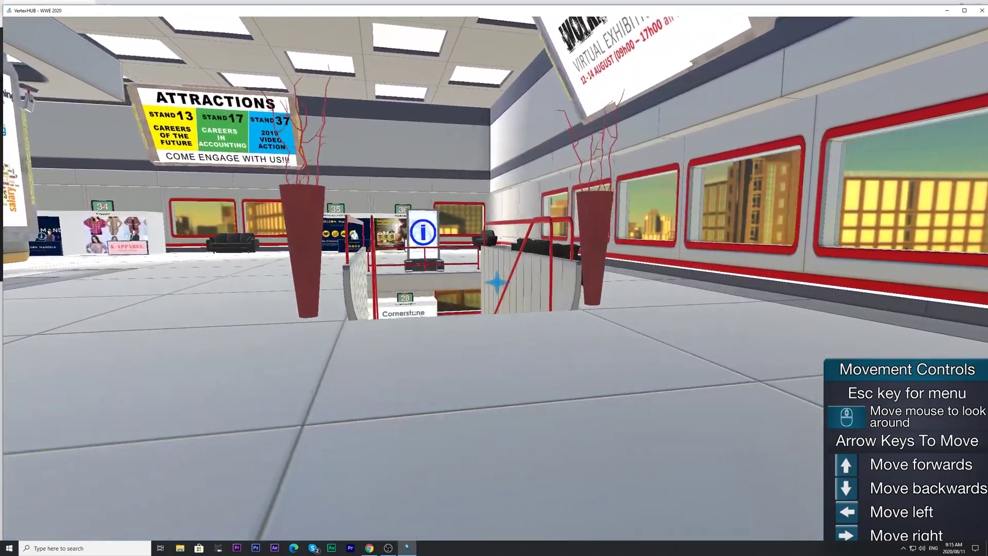
{"action": "key", "text": "Up"}
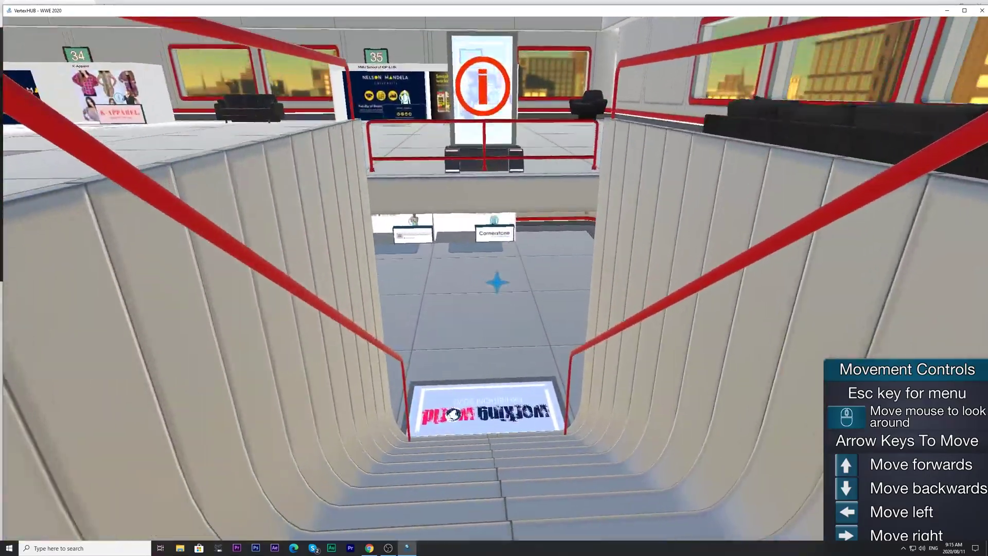
{"action": "key", "text": "Up"}
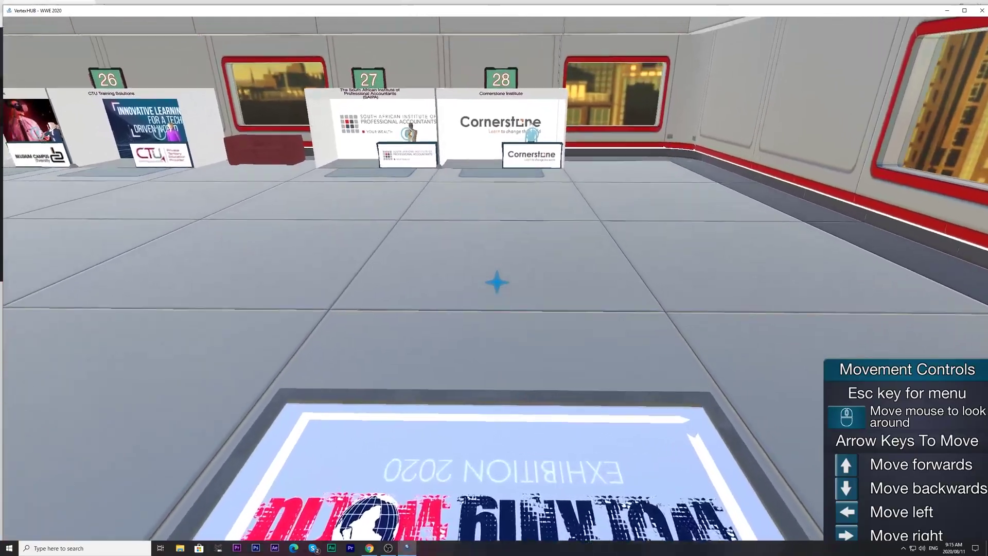